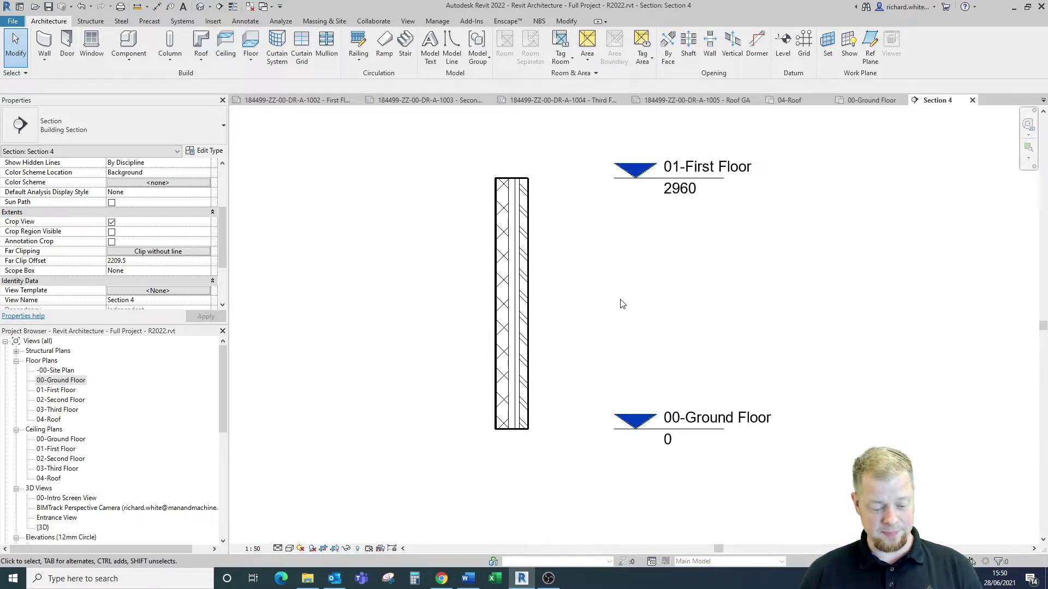
Select the brick-and-block cavity wall in the Section 4 view.
left_click(533, 285)
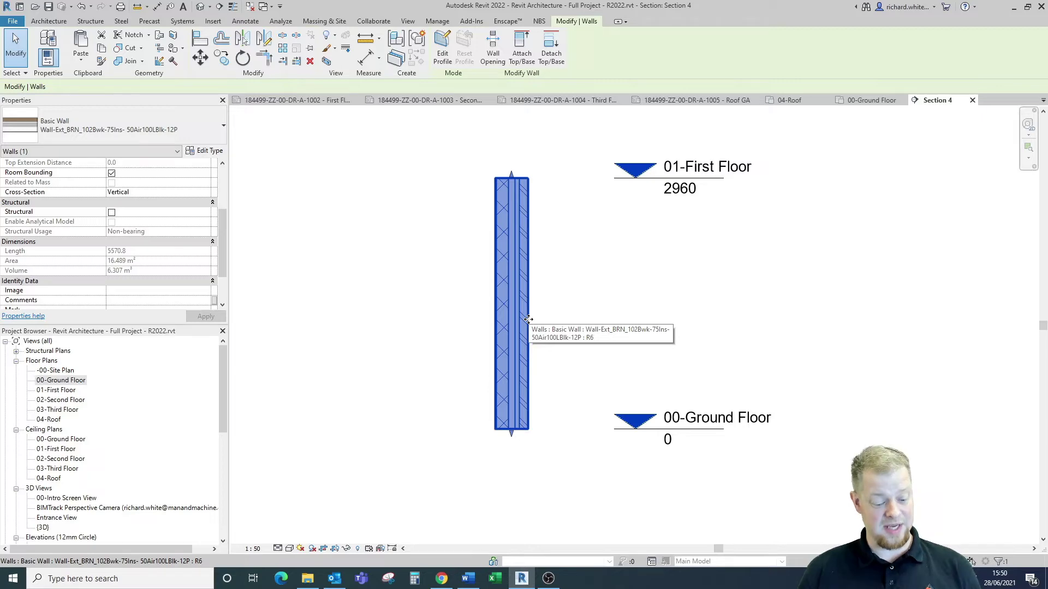
Rename the wall type from 50Air100LBlk-12P to VarAir100LBlk-12P Taper.
left_click(203, 154)
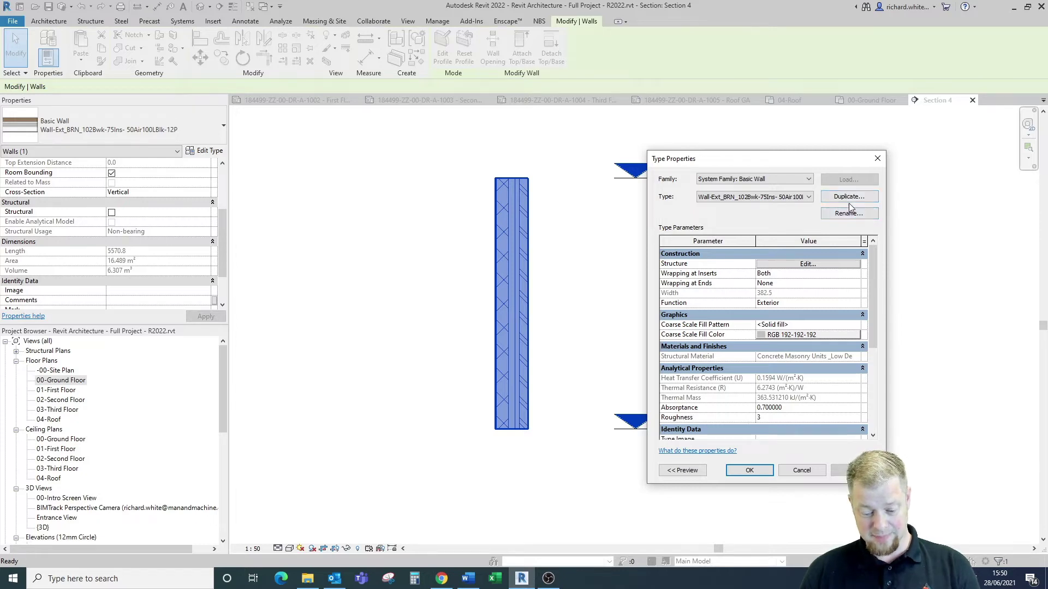
left_click(843, 215)
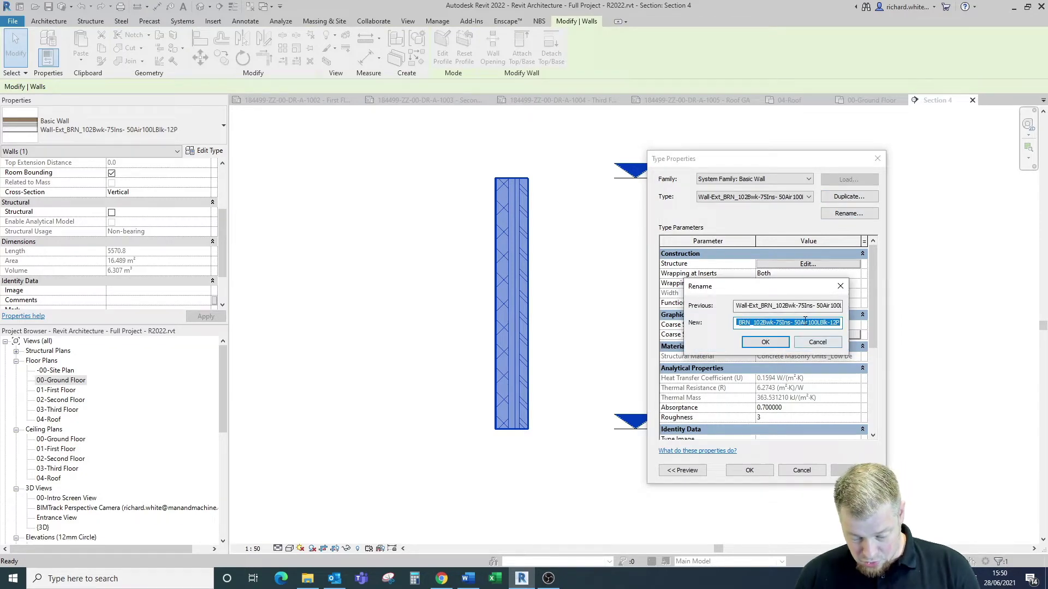
left_click(806, 322)
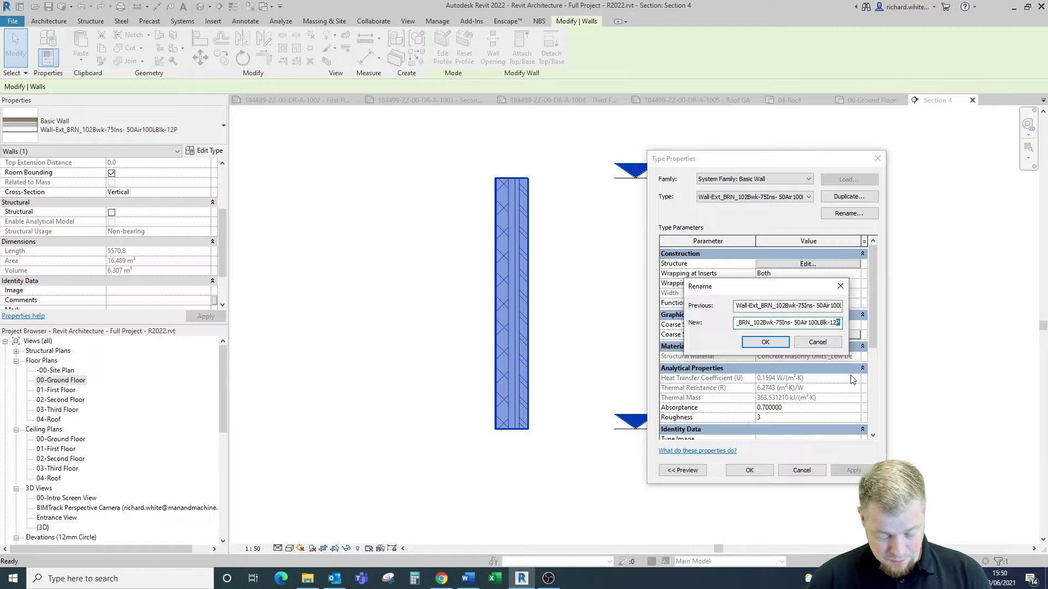
type("Taper")
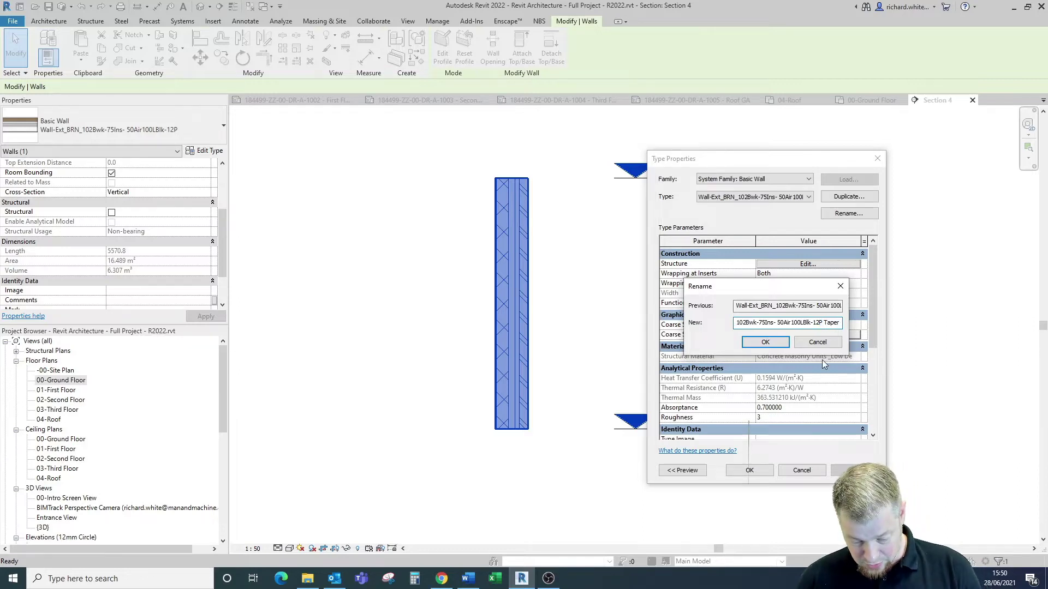
left_click_drag(780, 322, 777, 322)
type("Vari")
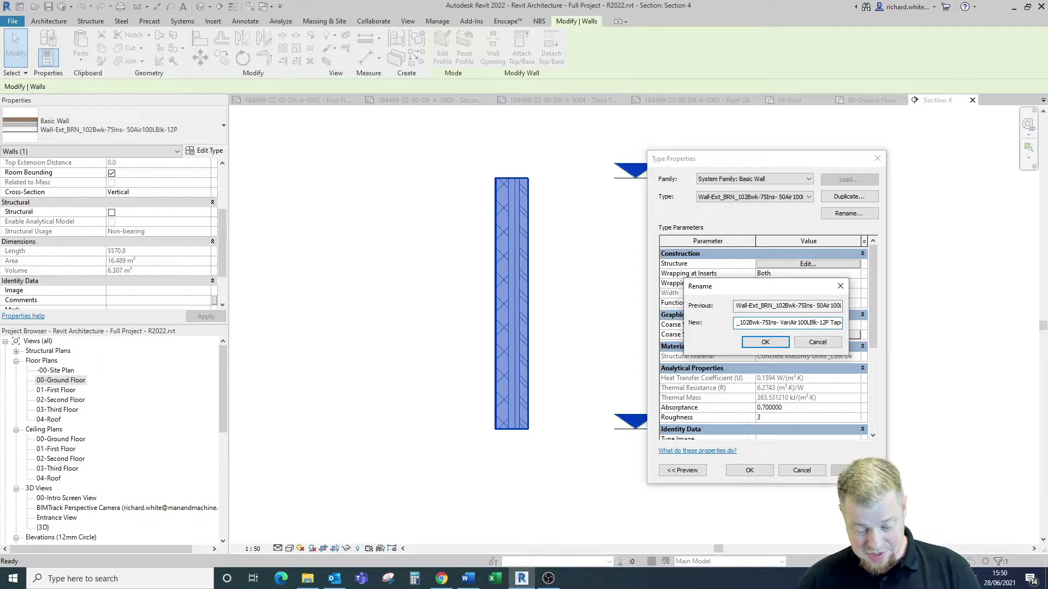
left_click(777, 345)
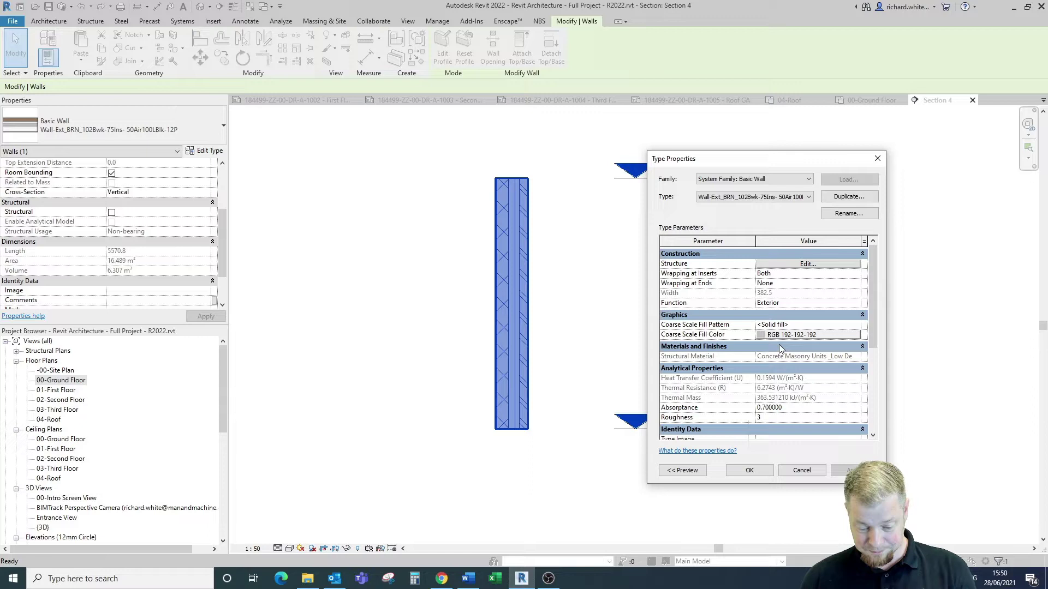
Make the 50 mm Air layer variable in thickness and confirm the structure and type changes.
left_click(813, 270)
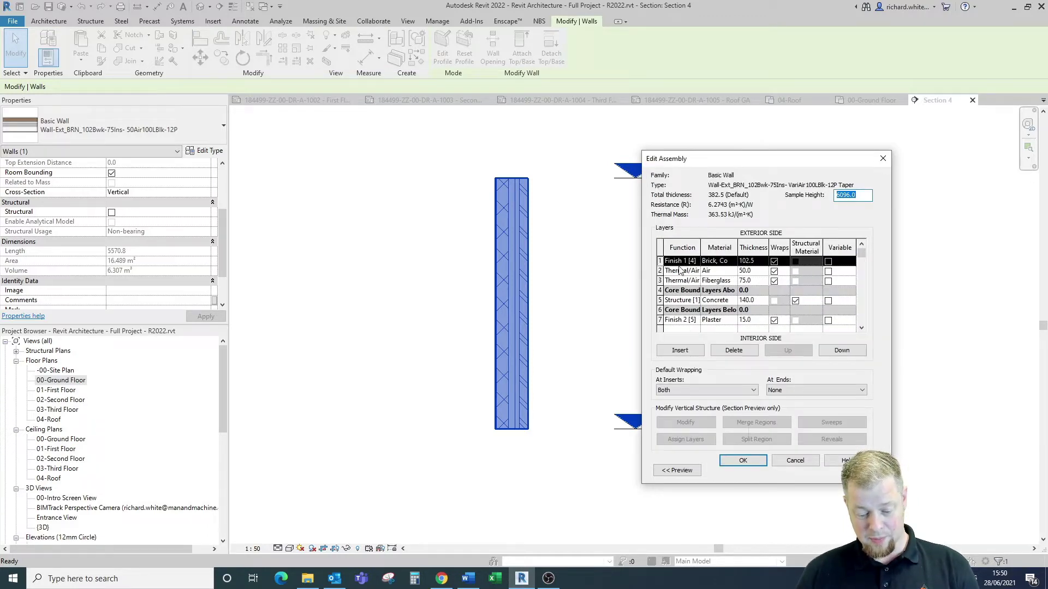
left_click(828, 272)
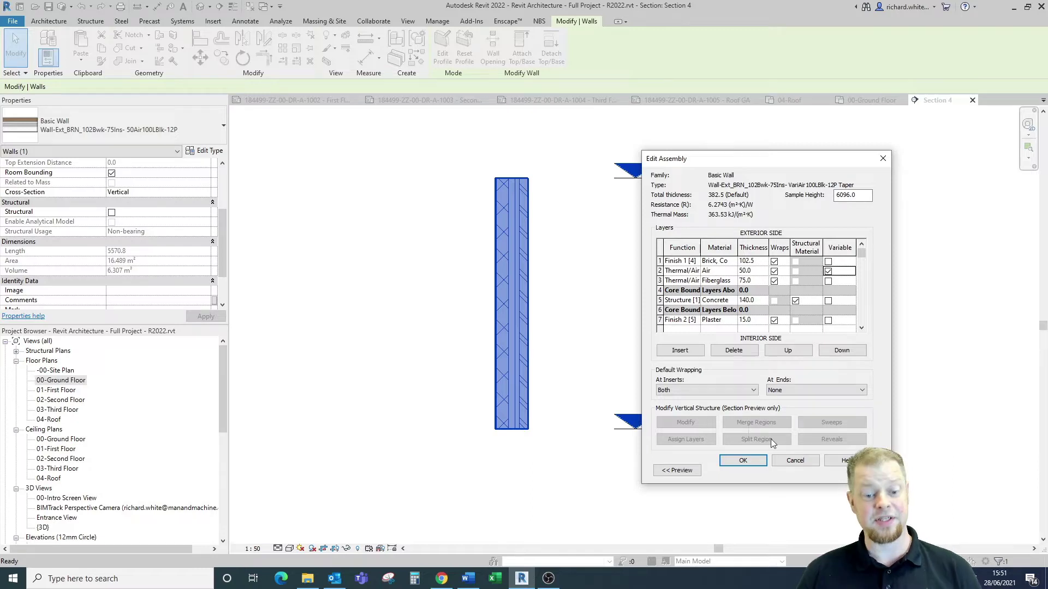
left_click(747, 462)
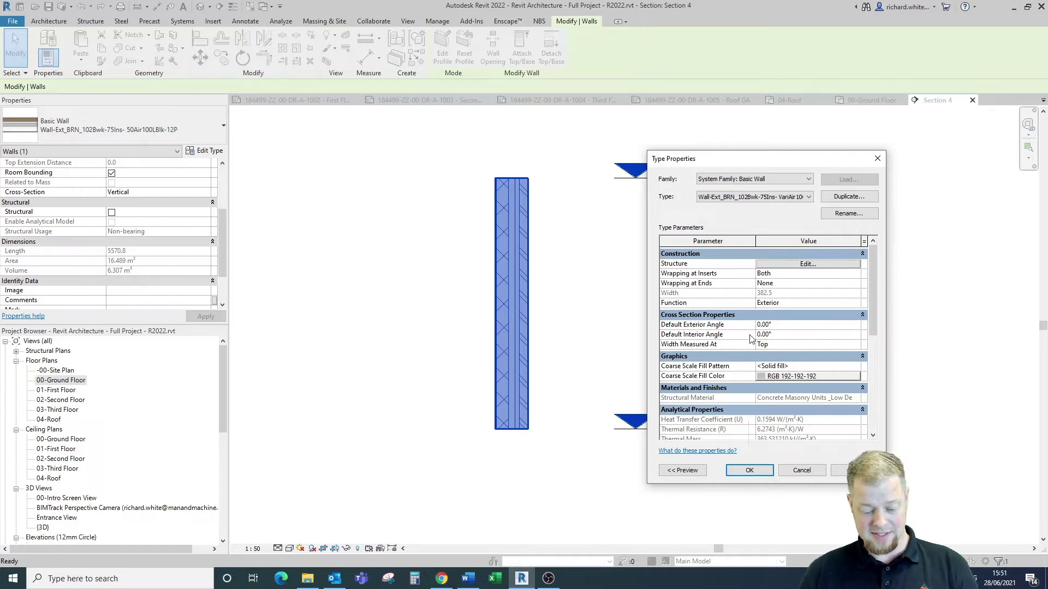
left_click(753, 470)
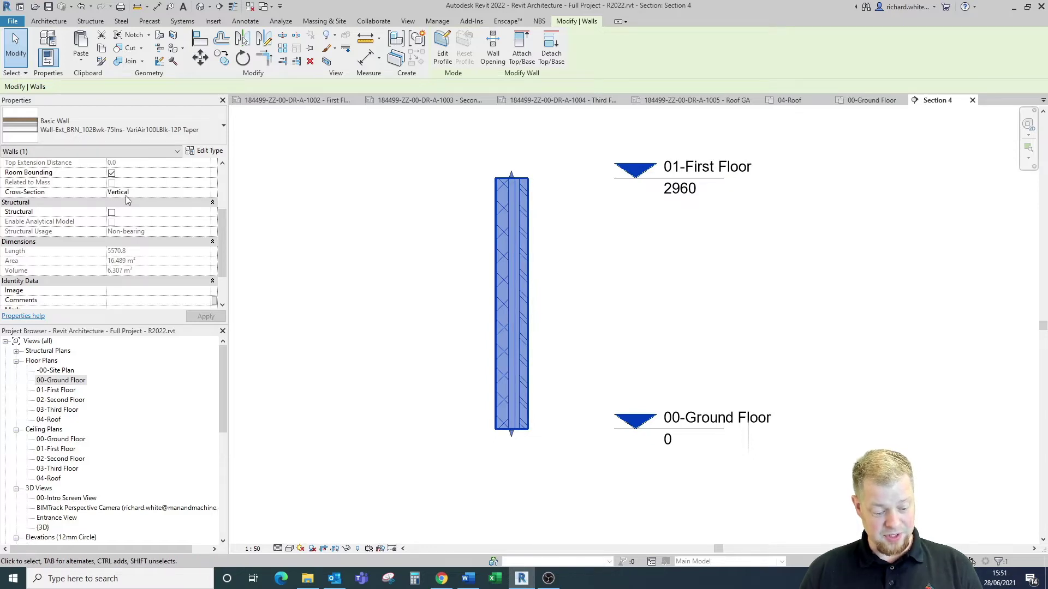
Switch the wall's Cross-Section property from Vertical to Tapered in the Properties palette.
mouse_move(61, 193)
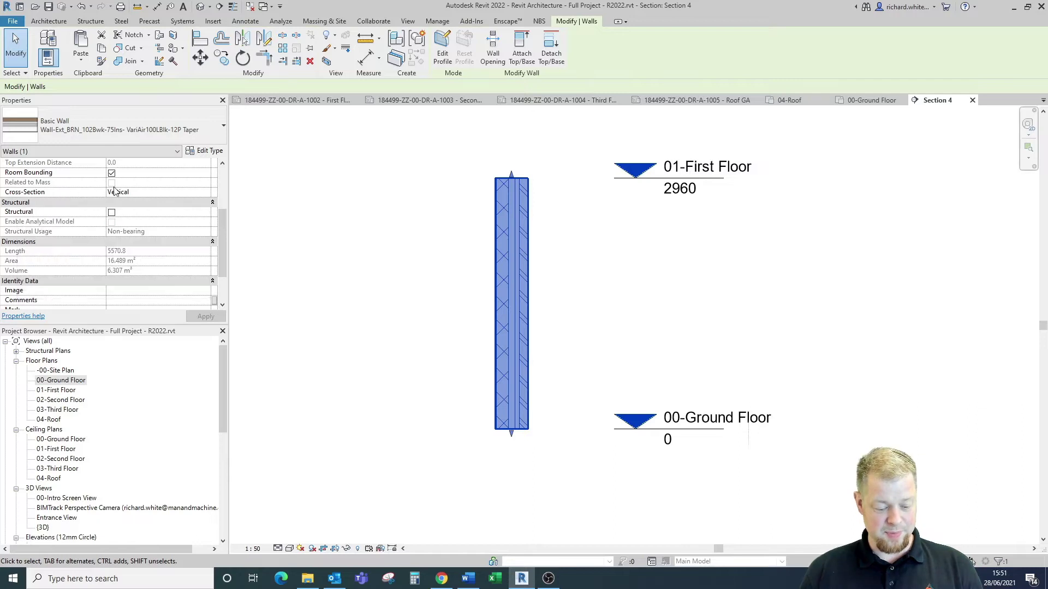
left_click(207, 193)
left_click(206, 192)
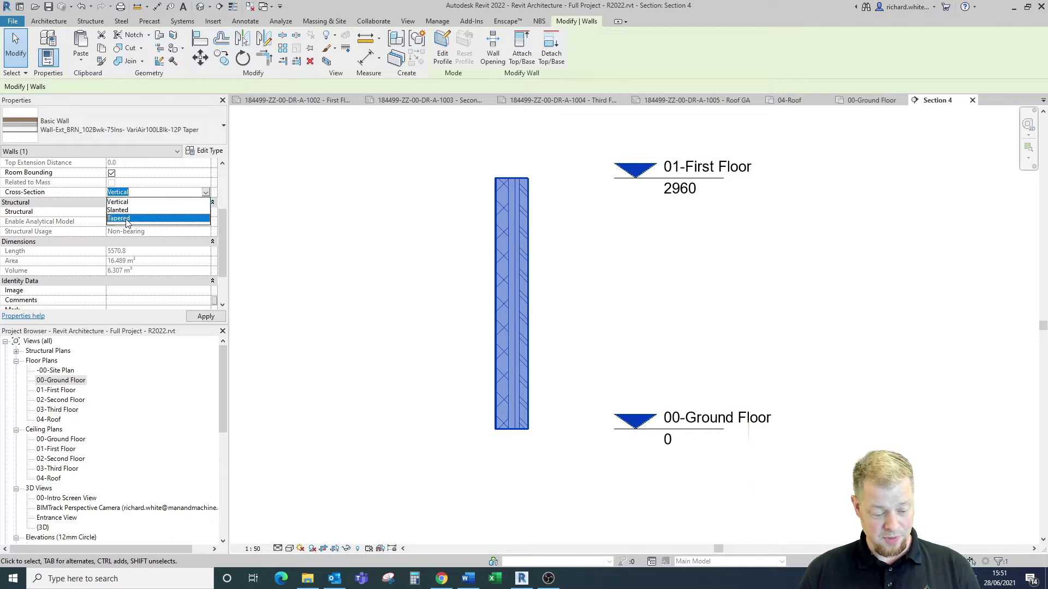
left_click(126, 219)
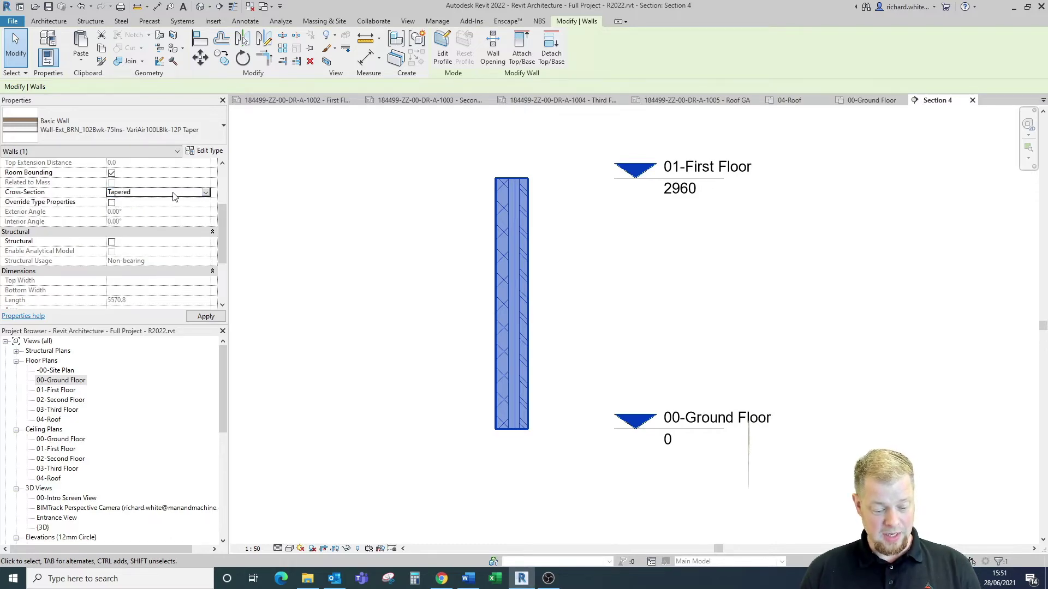
Set the wall type's Default Exterior Angle to 2.50° and apply it.
left_click(208, 153)
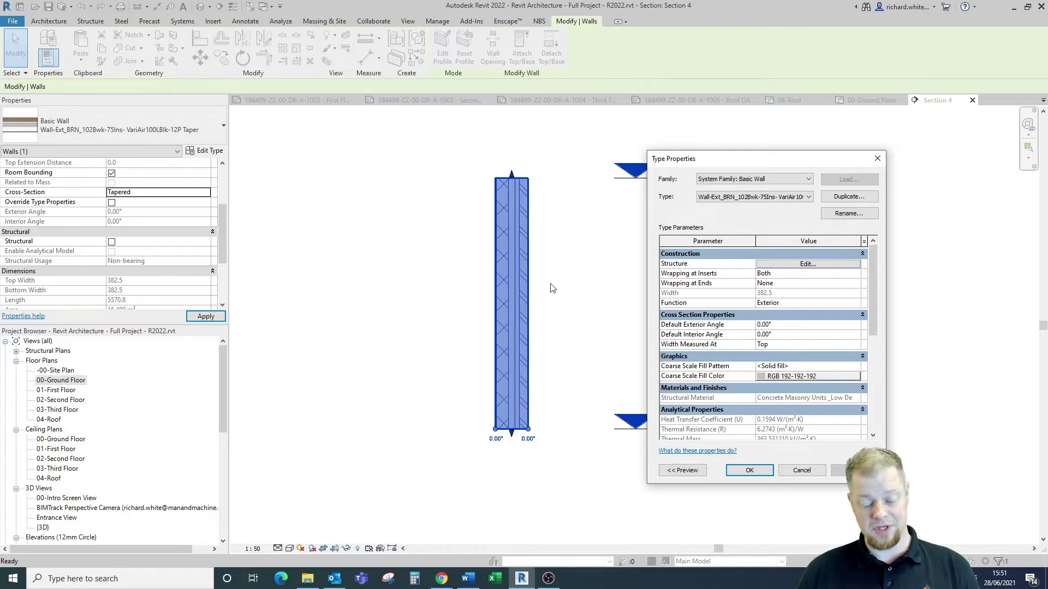
left_click(786, 324)
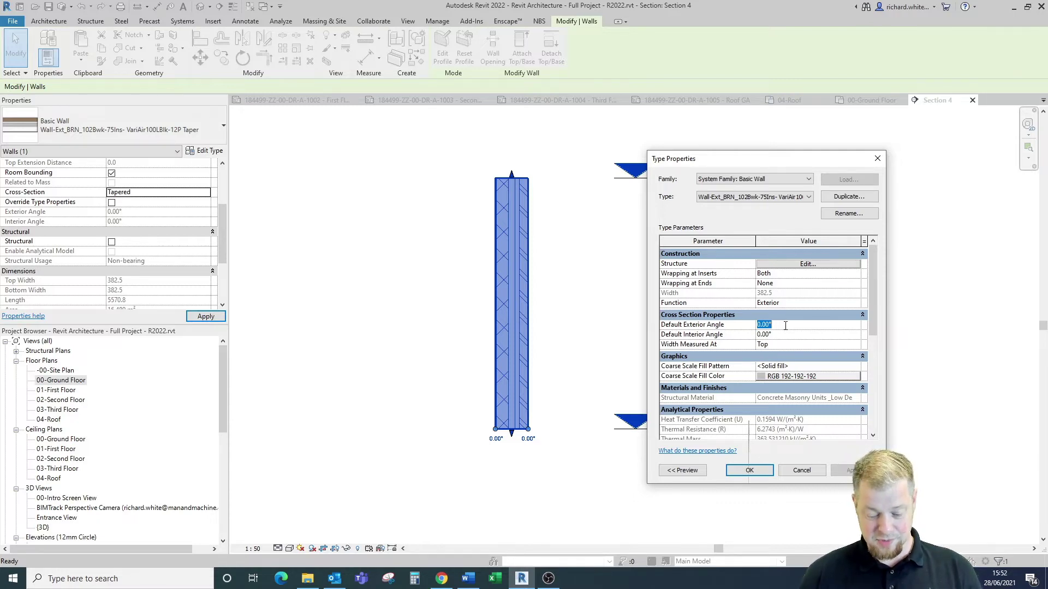
type("2.5")
left_click(841, 470)
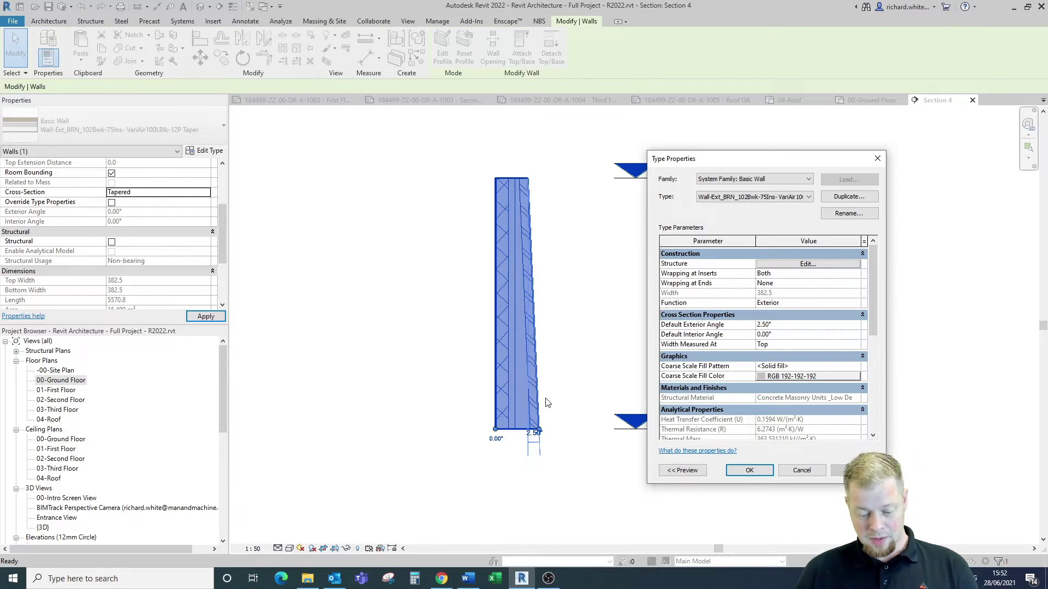
left_click(784, 334)
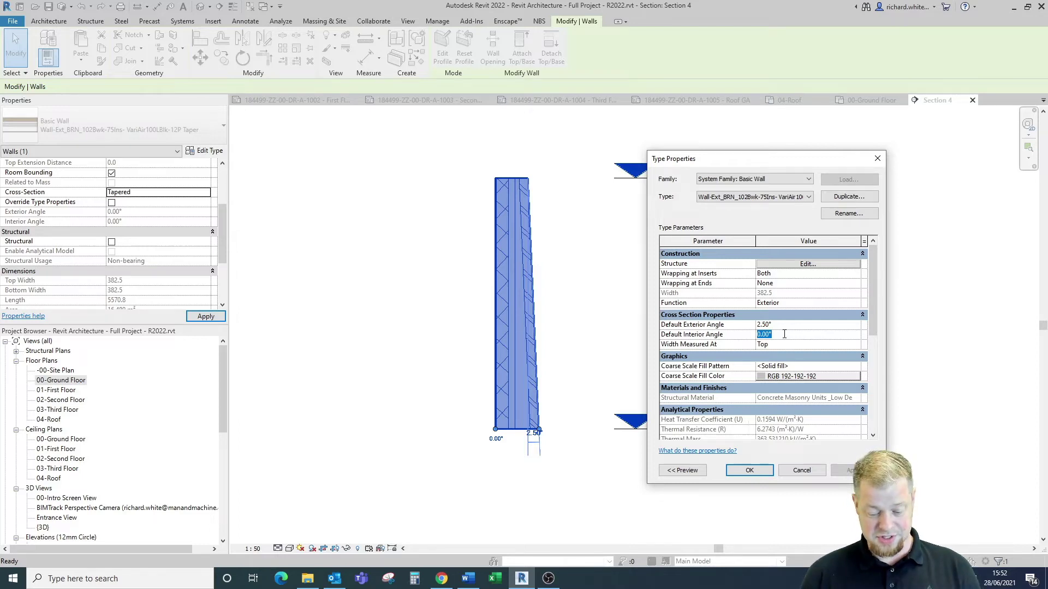
Enter 3° as the Default Interior Angle and preview the wall tapering on both faces.
type("3")
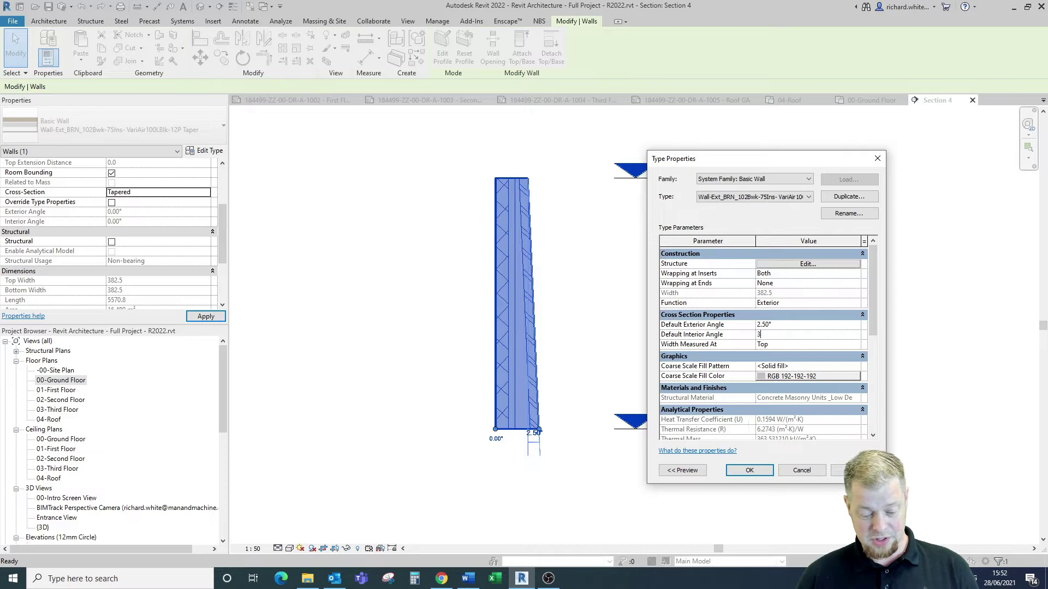
key("Tab")
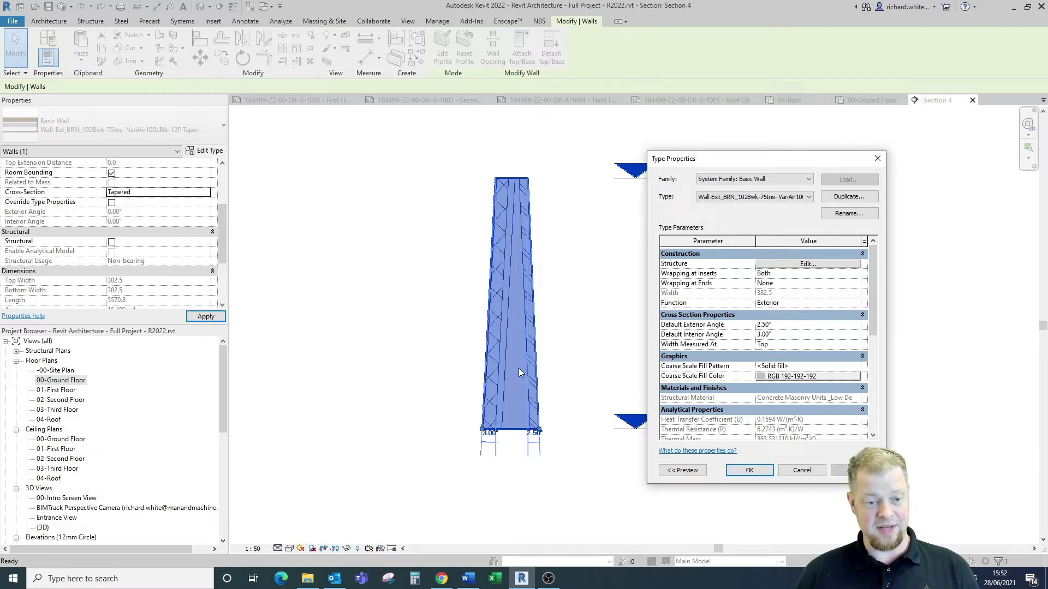
key("Return")
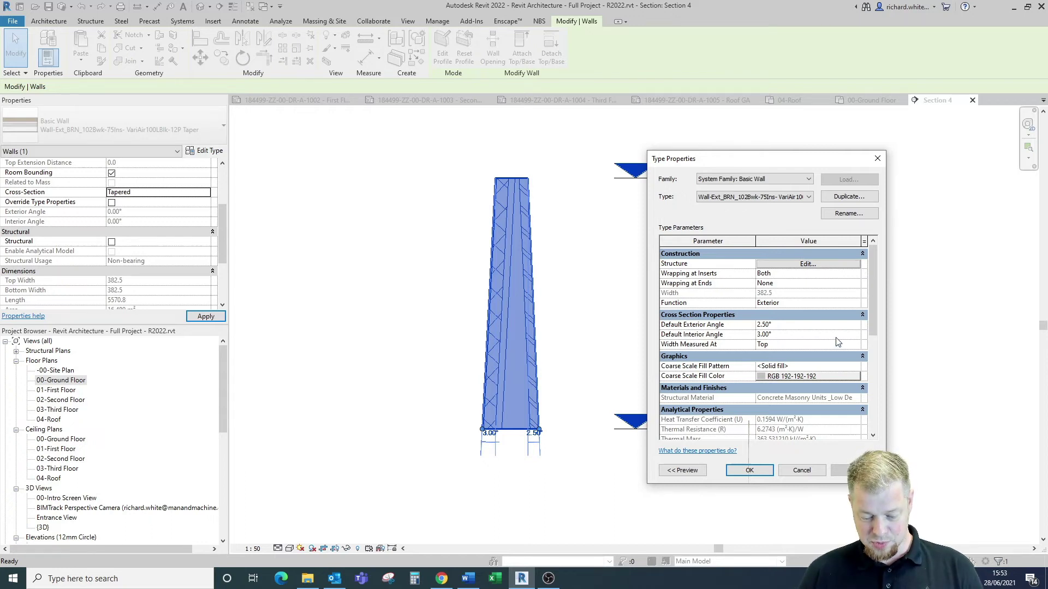
Set Width Measured At to Bottom, apply, and cancel the 'Cannot create wall' error.
left_click(856, 345)
left_click(782, 372)
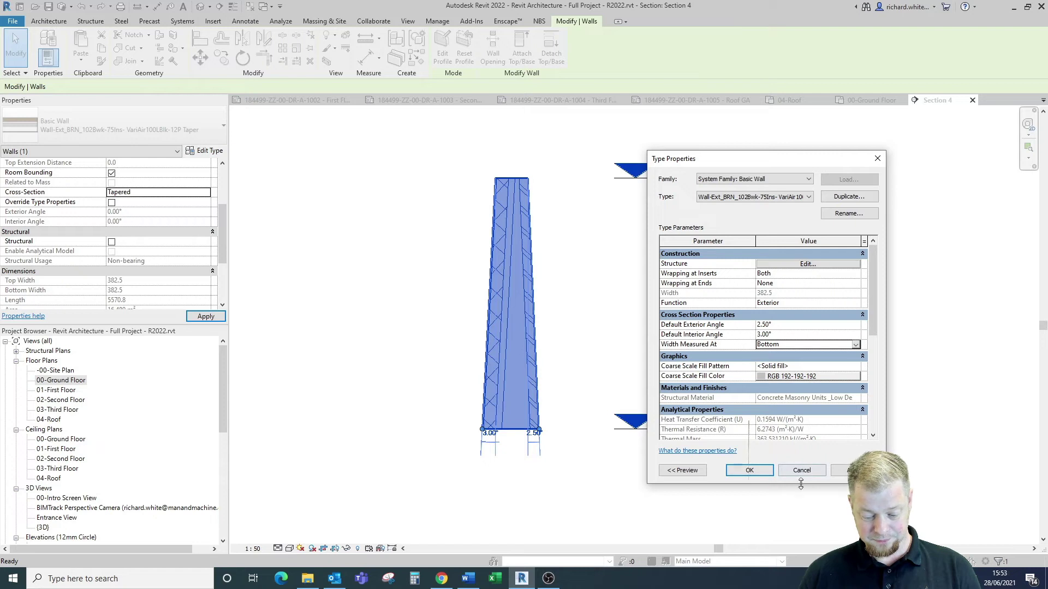
left_click(847, 471)
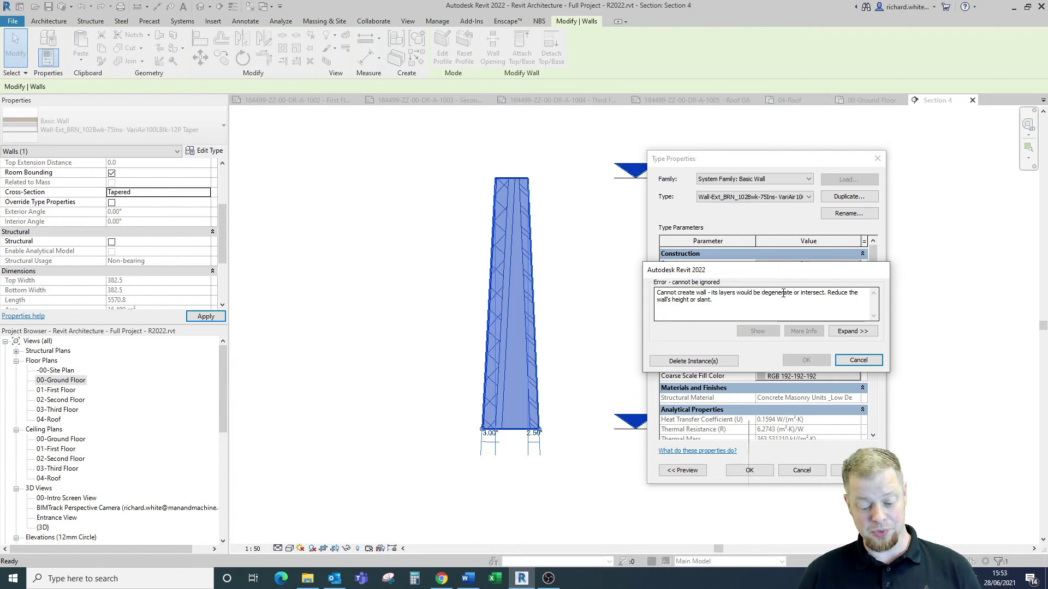
left_click(847, 360)
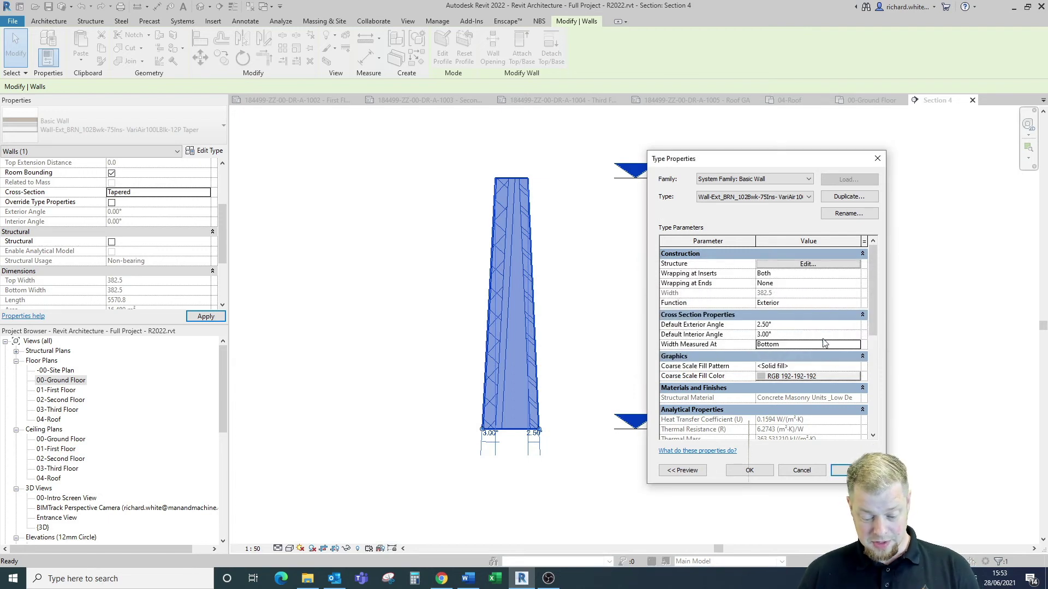
left_click(784, 326)
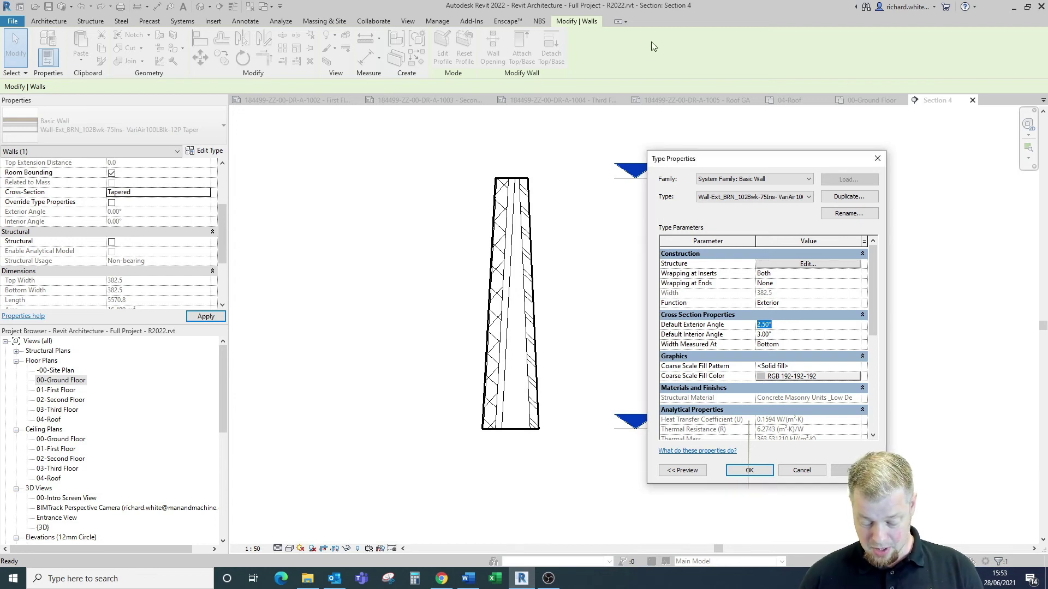
Apply -2.50° exterior and -3.00° interior angles with width measured at Bottom.
type("-2.5")
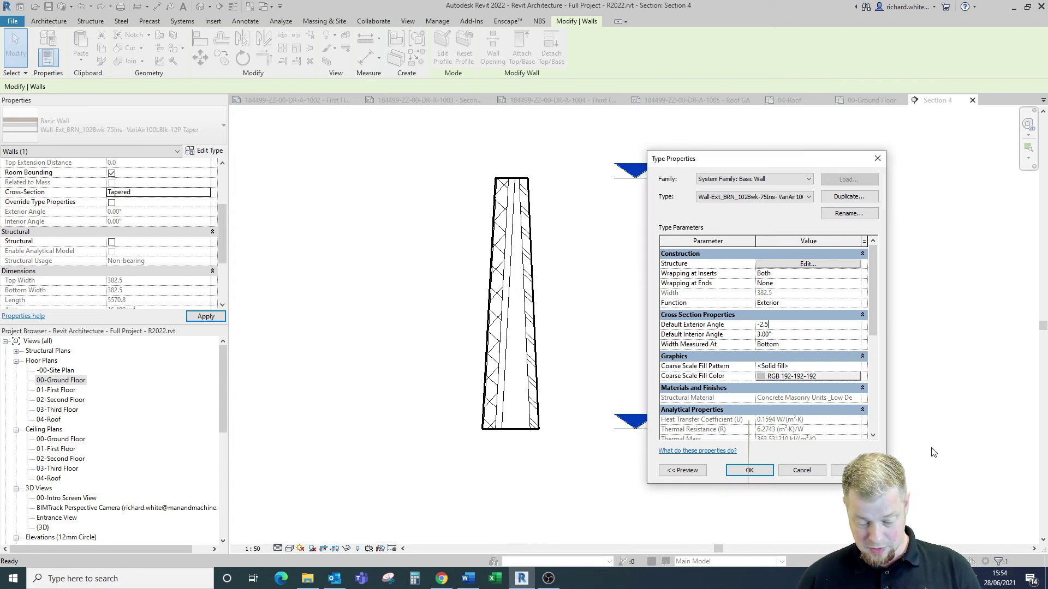
left_click(784, 335)
type("-3")
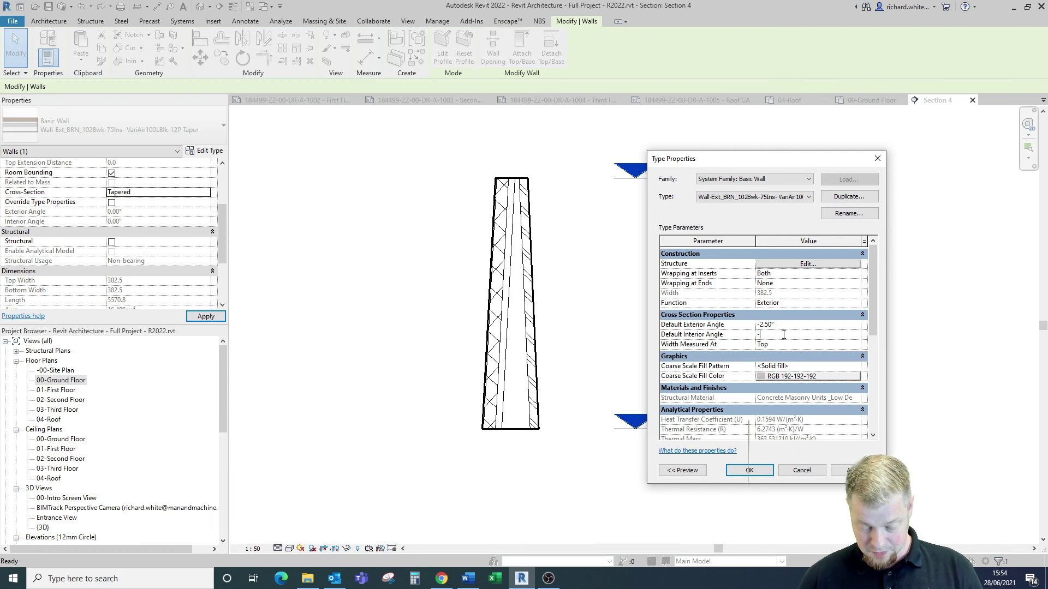
left_click(803, 344)
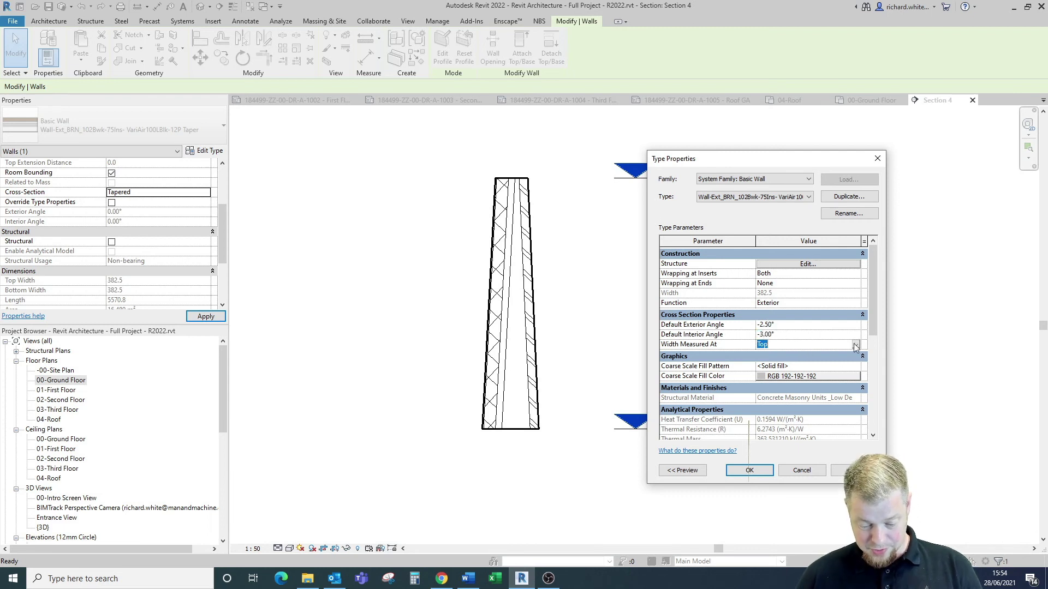
left_click(855, 344)
left_click(785, 368)
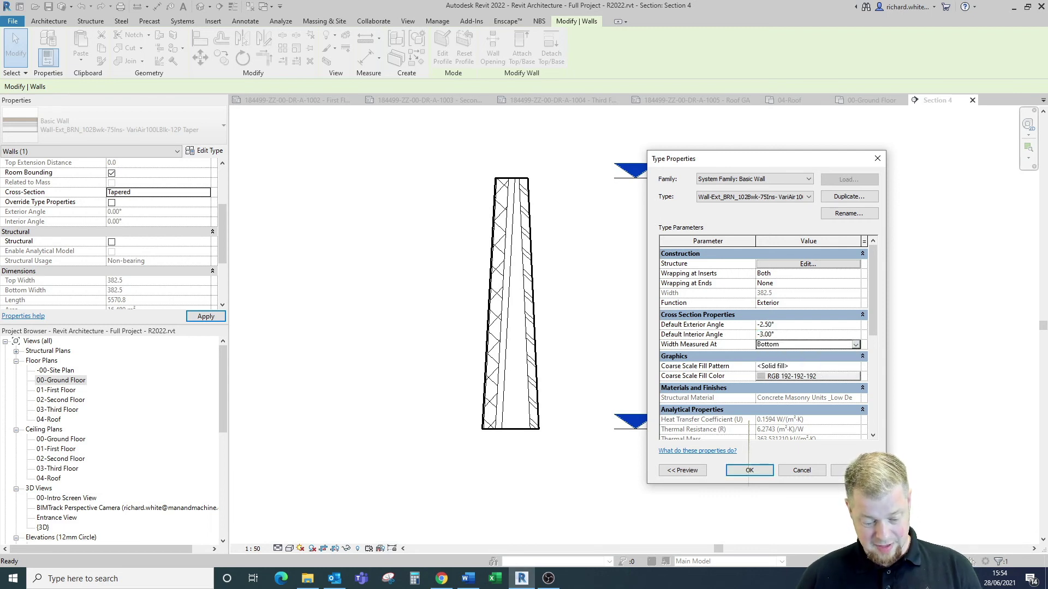
left_click(851, 470)
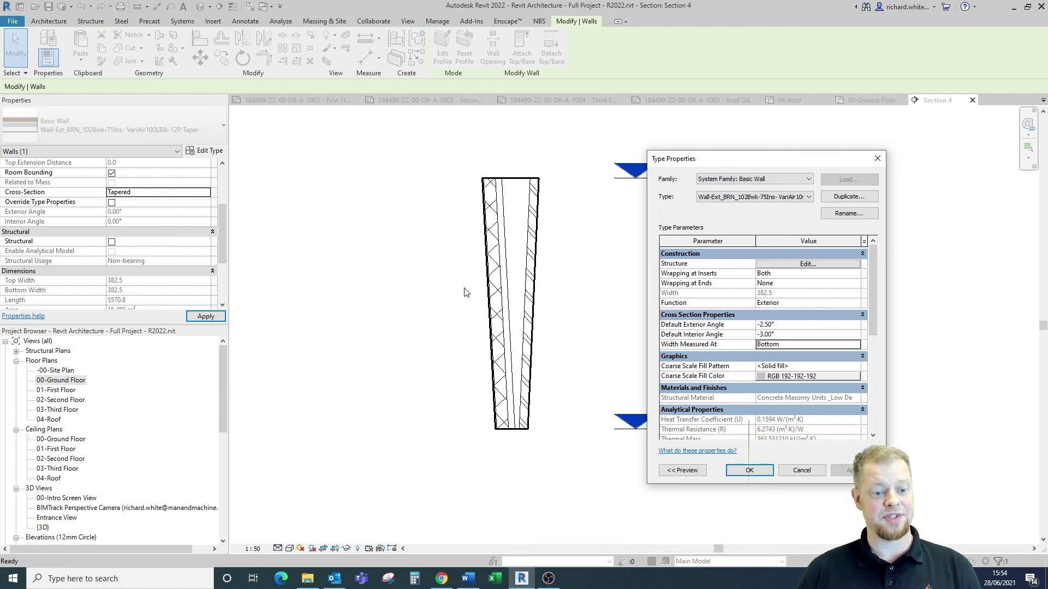